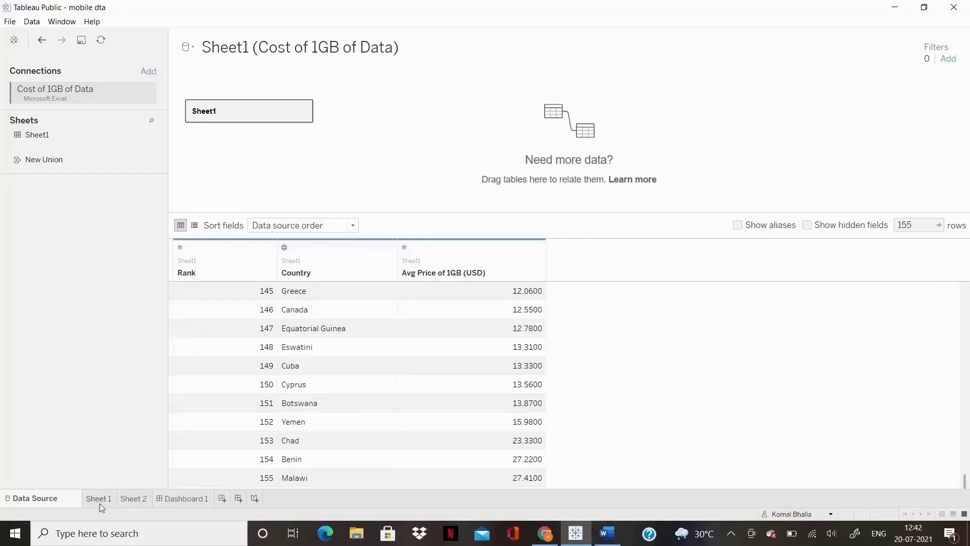
On Sheet 1, build a bar chart with Avg Price of 1GB (USD) on Columns and Country on Rows.
mouse_move(98, 504)
left_click(98, 500)
left_click(61, 144)
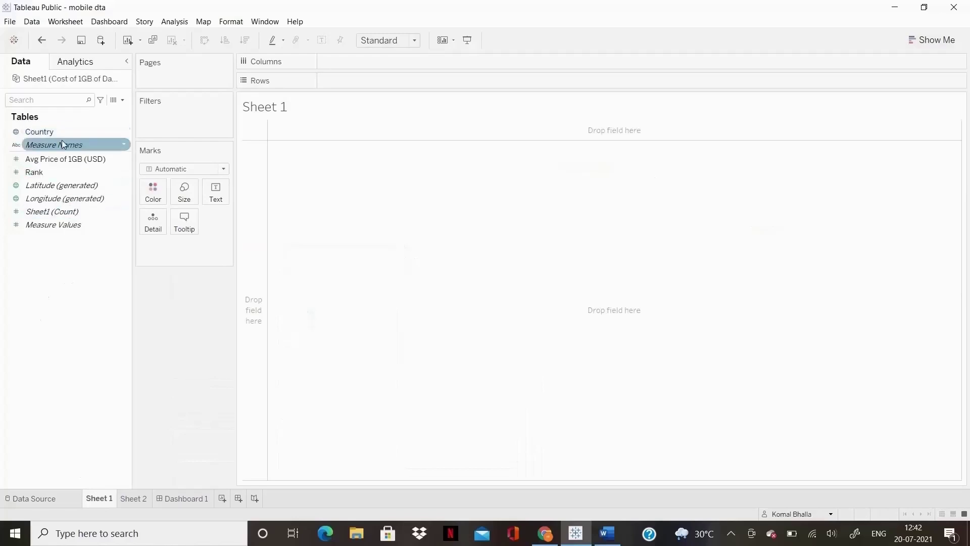
left_click(74, 173)
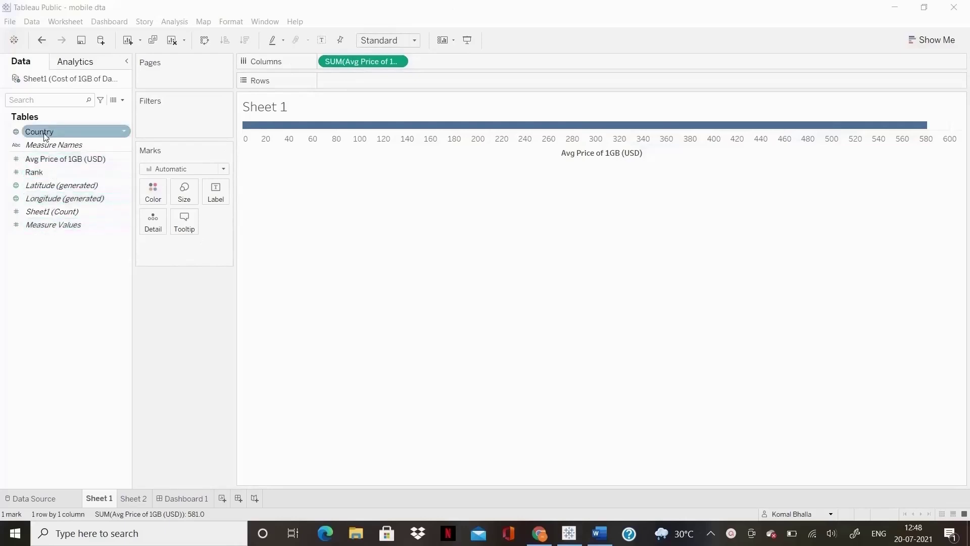
left_click_drag(41, 132, 342, 82)
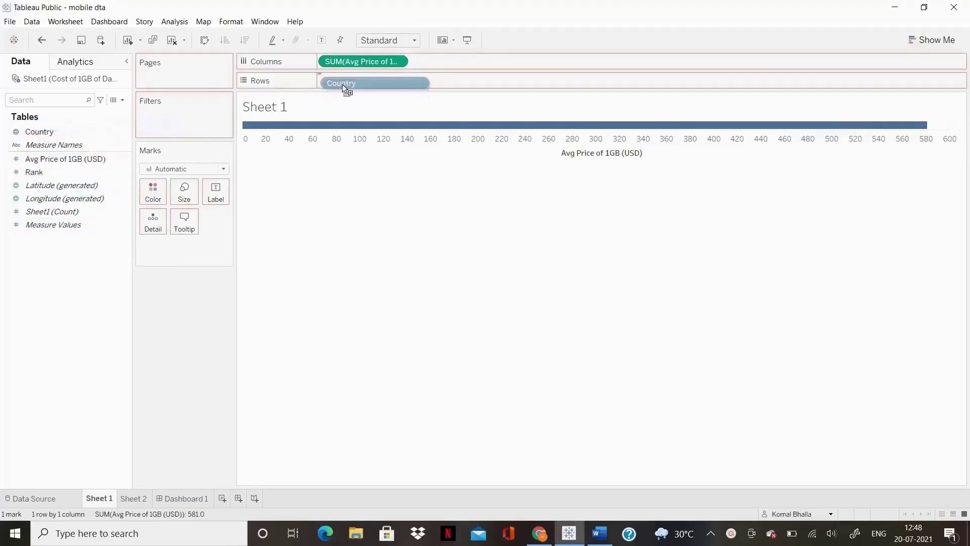
left_click_drag(341, 82, 343, 81)
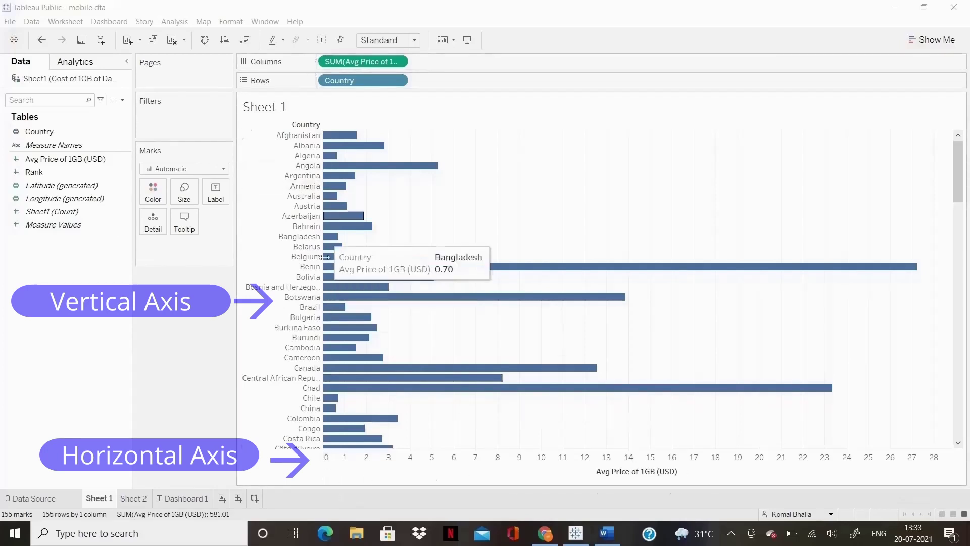
Try the chart with Country on Columns and Avg Price of 1GB (USD) on Rows, and restore the horizontal bar layout.
left_click(77, 160)
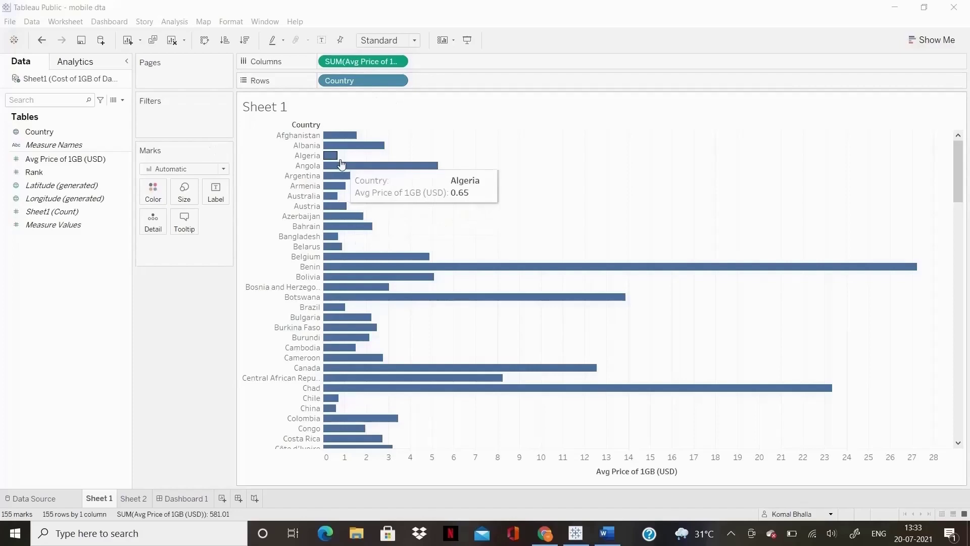
mouse_move(369, 78)
left_mouse_down()
mouse_move(419, 79)
mouse_move(447, 59)
mouse_move(370, 83)
left_mouse_up()
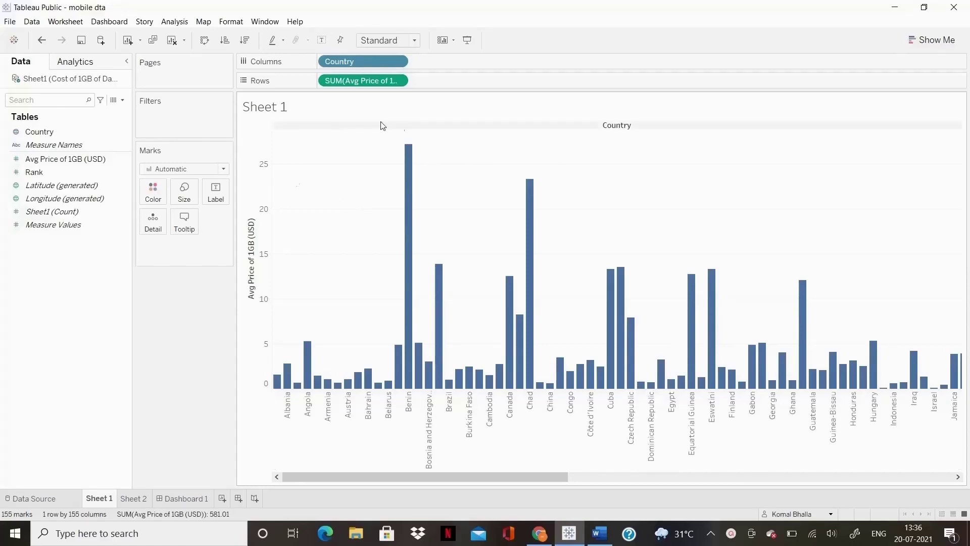
mouse_move(363, 82)
left_mouse_down()
mouse_move(378, 61)
mouse_move(354, 58)
mouse_move(354, 77)
left_mouse_up()
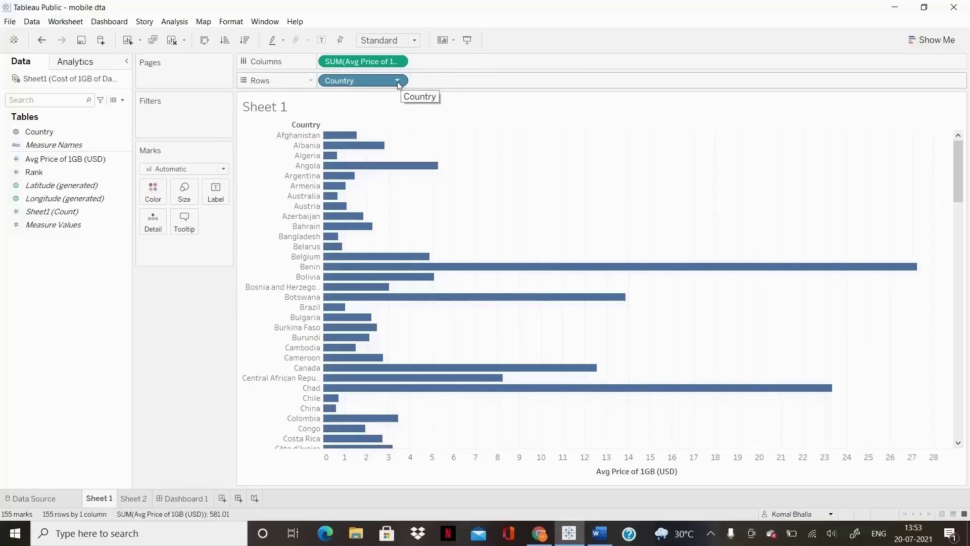
Sort Country in descending order by the sum of the Avg Price of 1GB (USD) field.
left_click(398, 81)
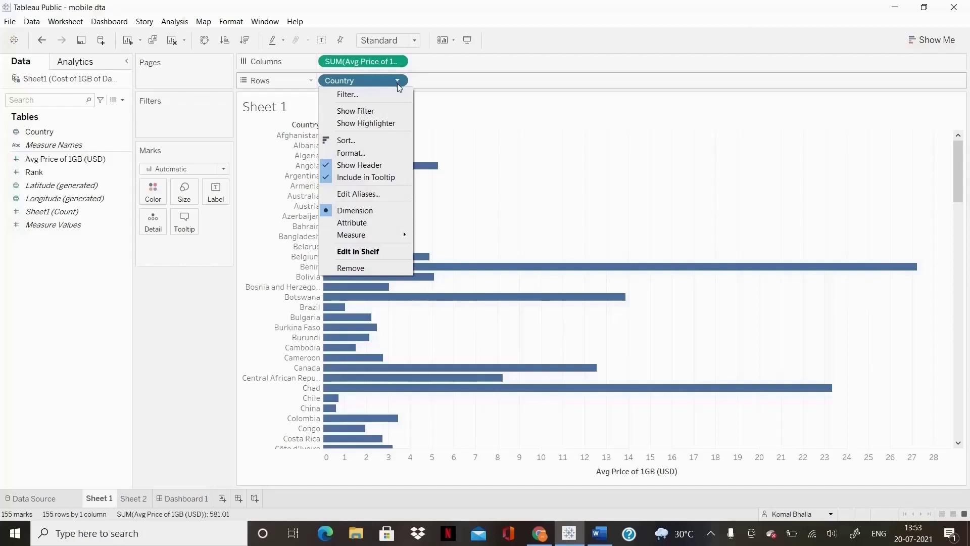
left_click(346, 140)
left_click(501, 226)
left_click(459, 263)
left_click(404, 275)
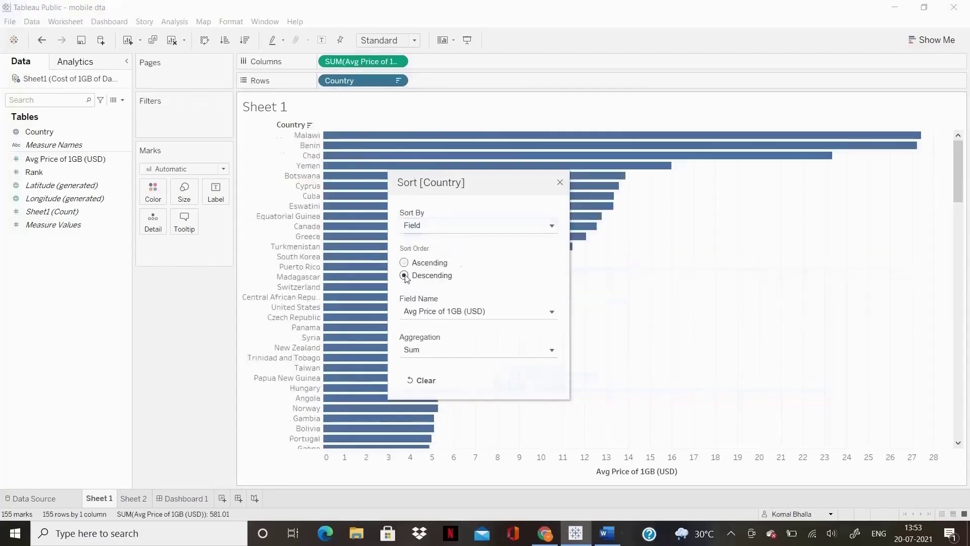
left_click(283, 130)
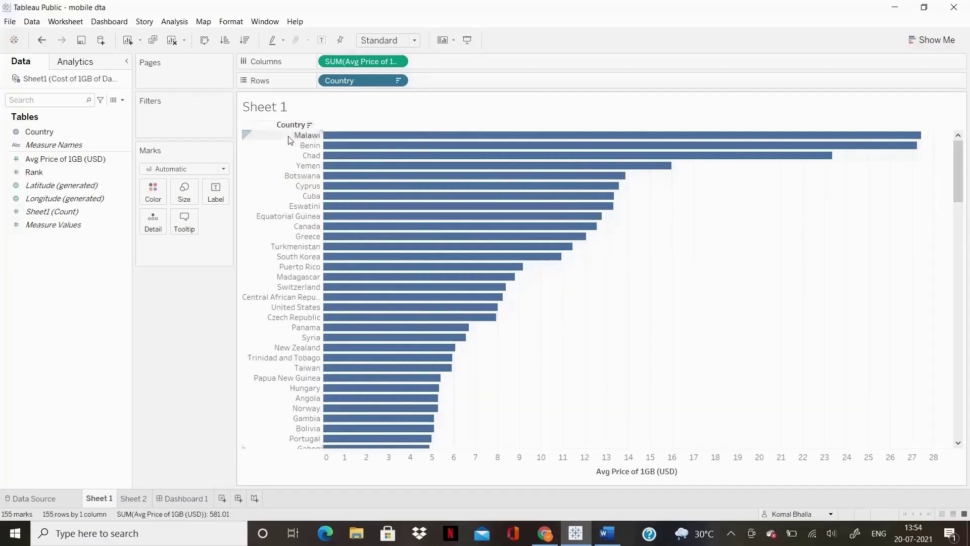
mouse_move(356, 162)
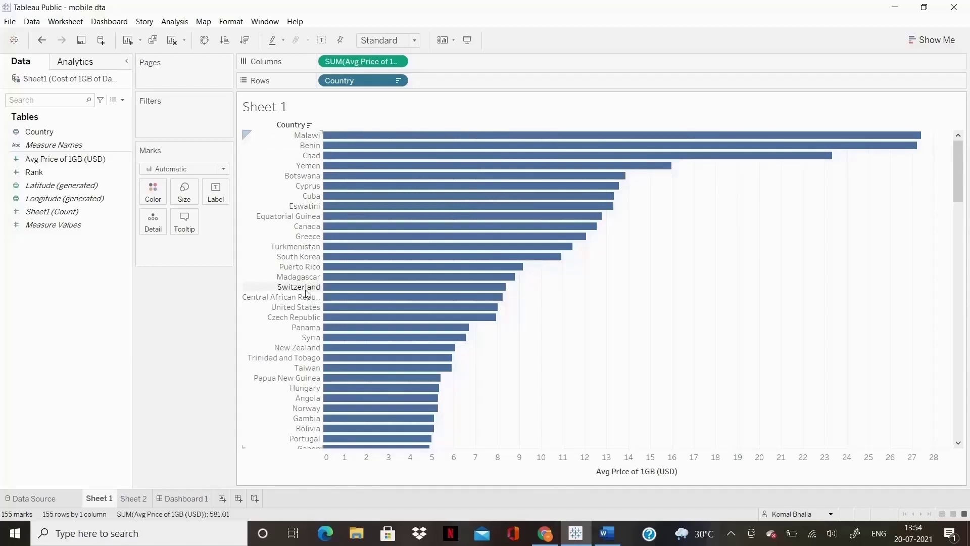
Filter Country to the top 10 by sum of Avg Price of 1GB (USD), applying the condition as a preview.
left_click_drag(39, 131, 156, 116)
left_click(505, 120)
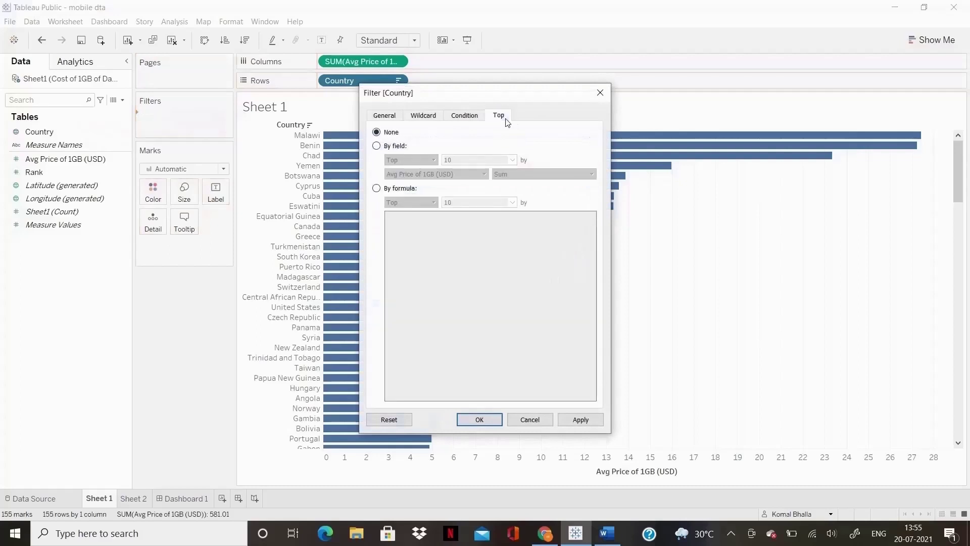
left_click(376, 145)
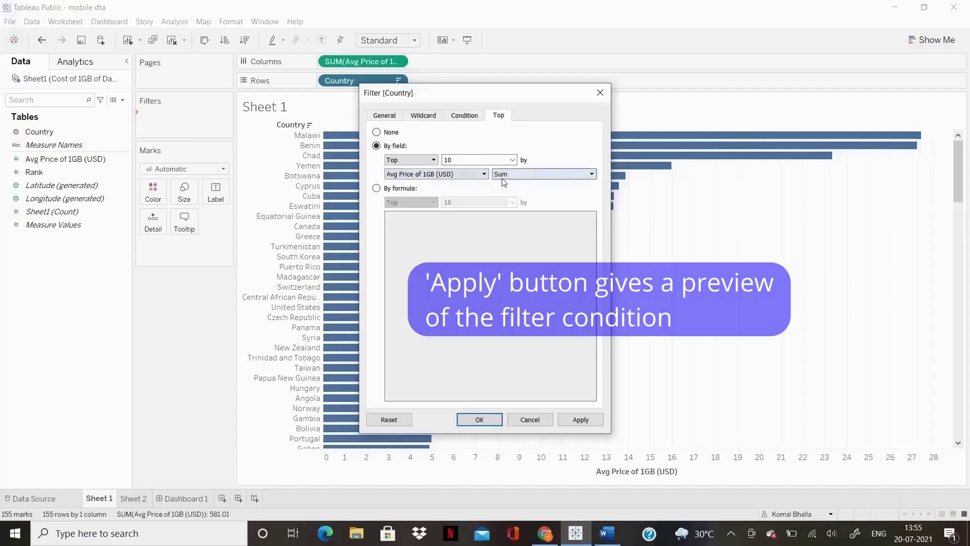
left_click(576, 418)
left_click_drag(470, 94, 142, 125)
left_click(157, 452)
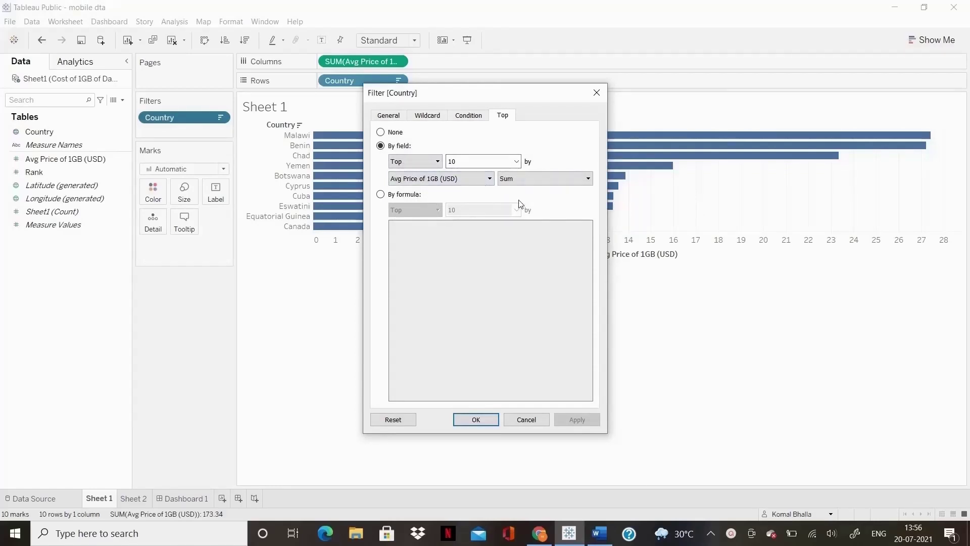
left_click_drag(542, 92, 817, 197)
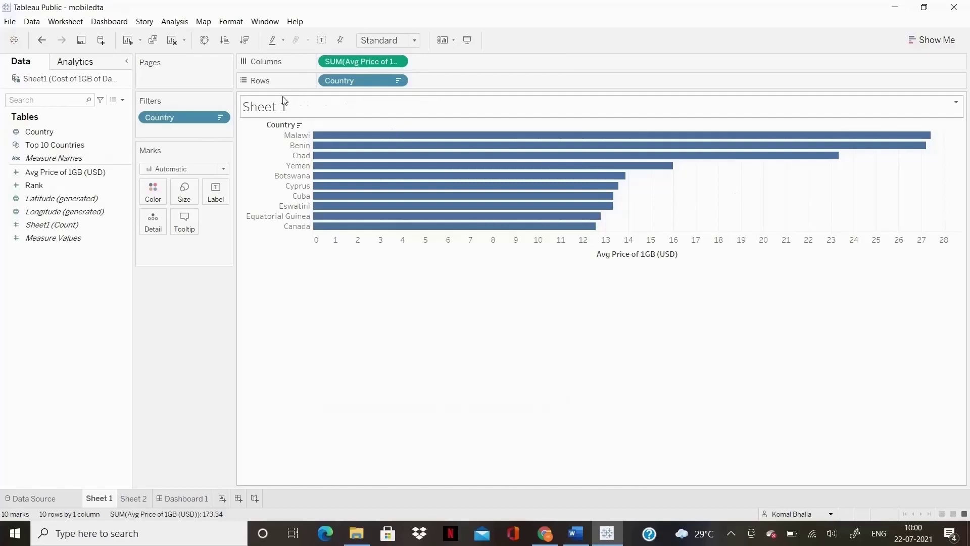
Replace the sheet title with "Top N Chart", formatted bold and centred.
double_click(284, 104)
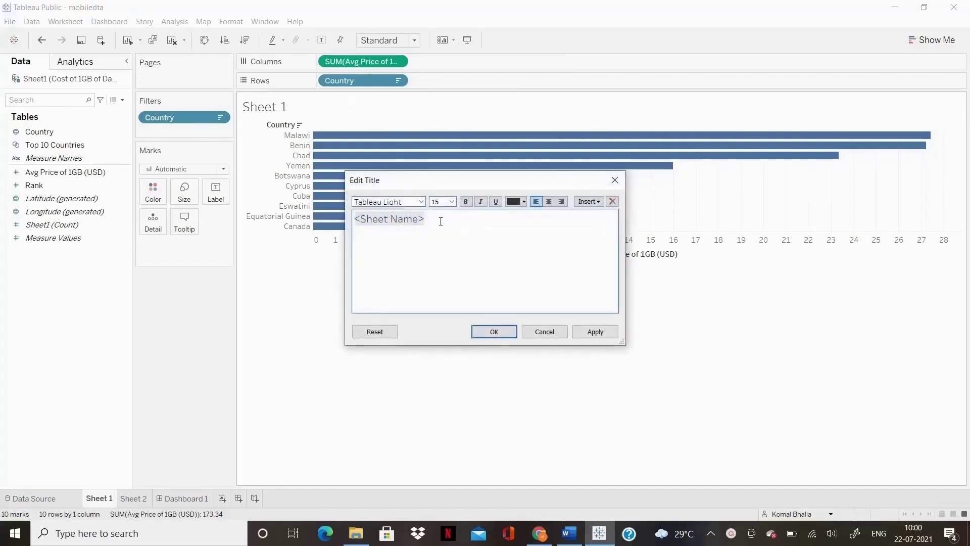
key("BackSpace")
key("BackSpace")
key("BackSpace")
key("BackSpace")
key("BackSpace")
key("BackSpace")
key("BackSpace")
key("BackSpace")
key("BackSpace")
key("BackSpace")
key("BackSpace")
key("BackSpace")
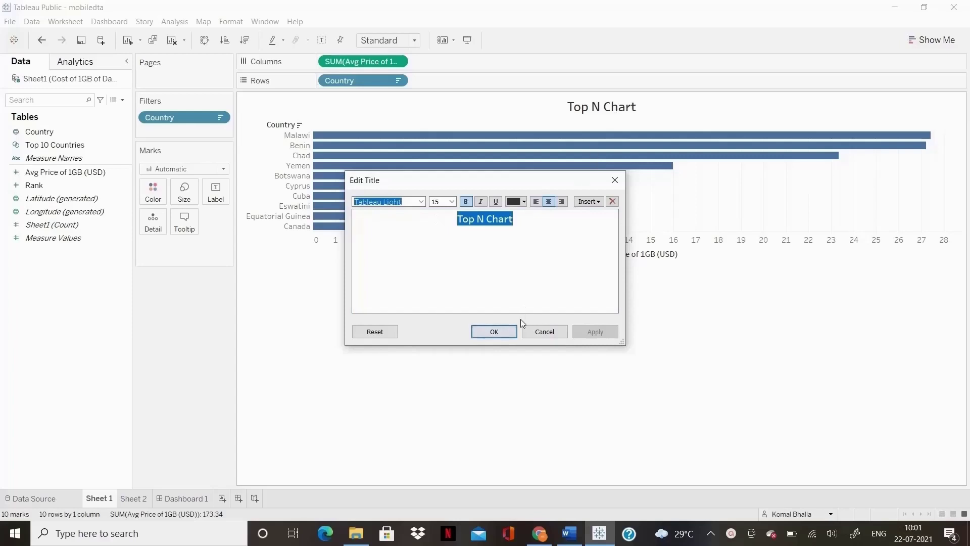
left_click(505, 333)
mouse_move(613, 208)
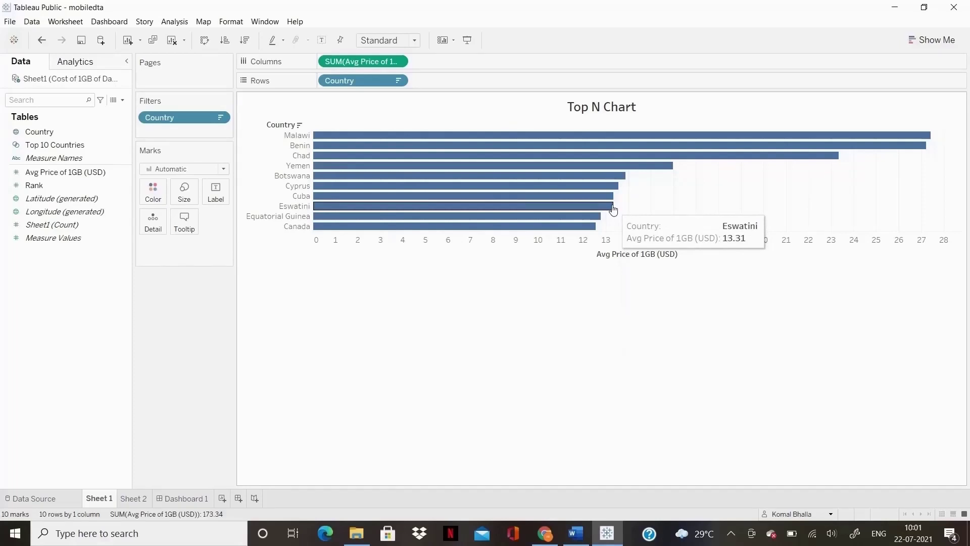
Label the bars with Avg Price of 1GB (USD) and set the mark labels missing on bars such as Benin and Eswatini to Always Show.
left_click(369, 66)
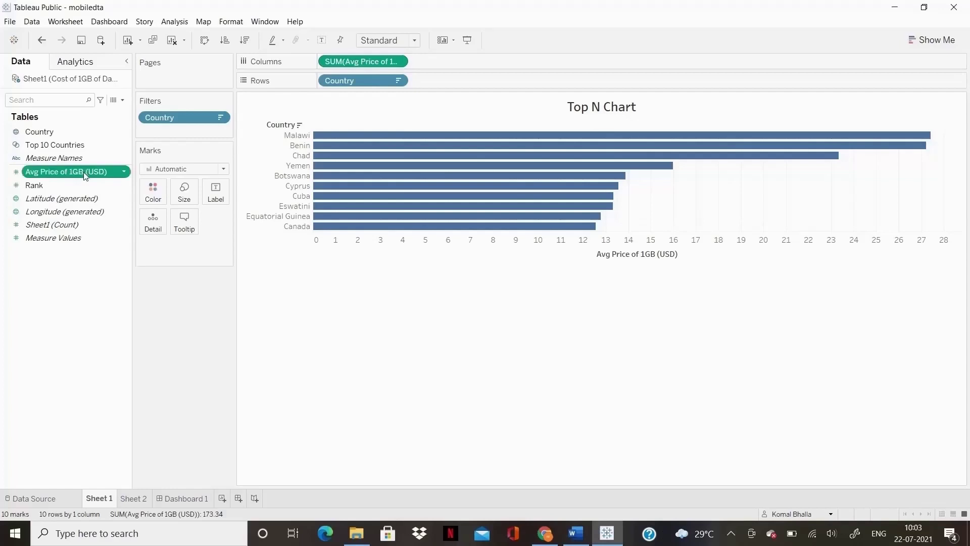
left_click_drag(83, 172, 222, 192)
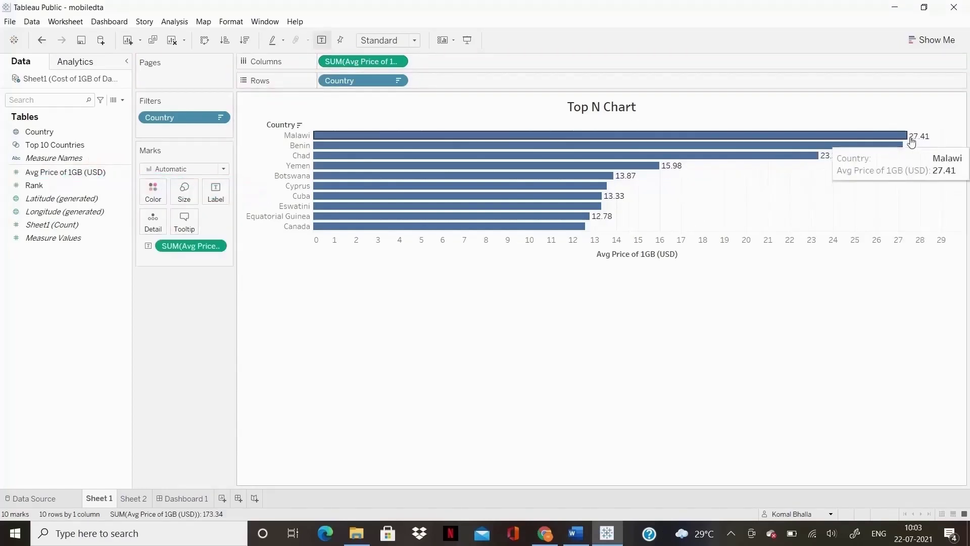
right_click(807, 150)
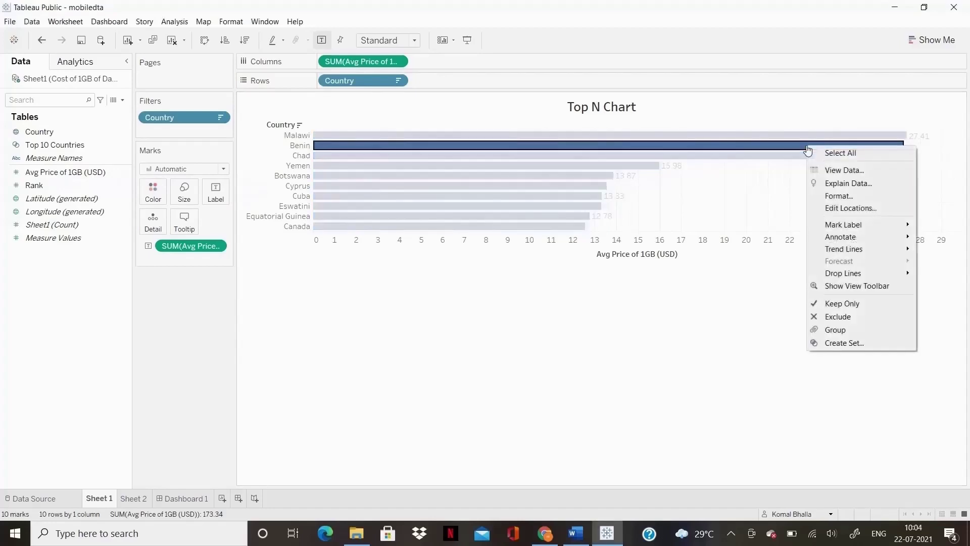
mouse_move(865, 225)
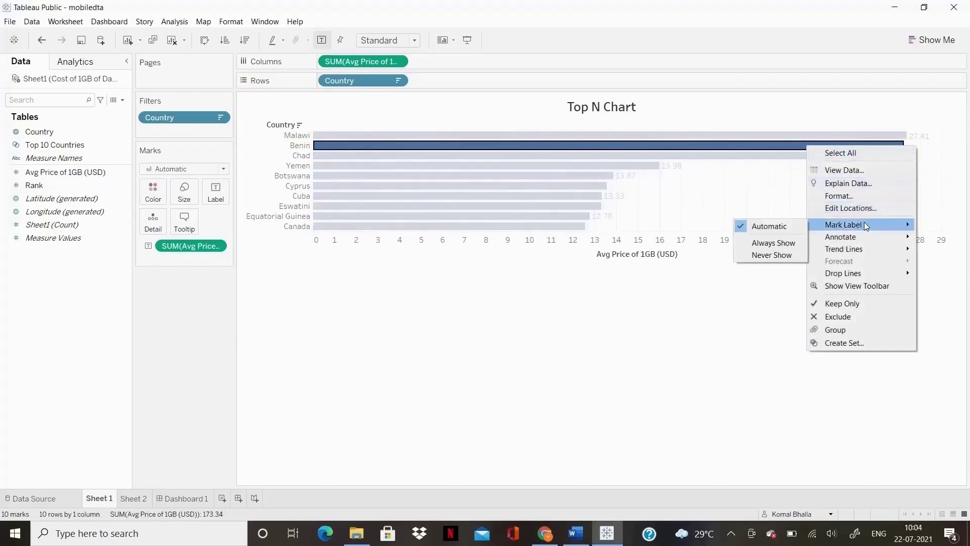
right_click(581, 205)
mouse_move(673, 281)
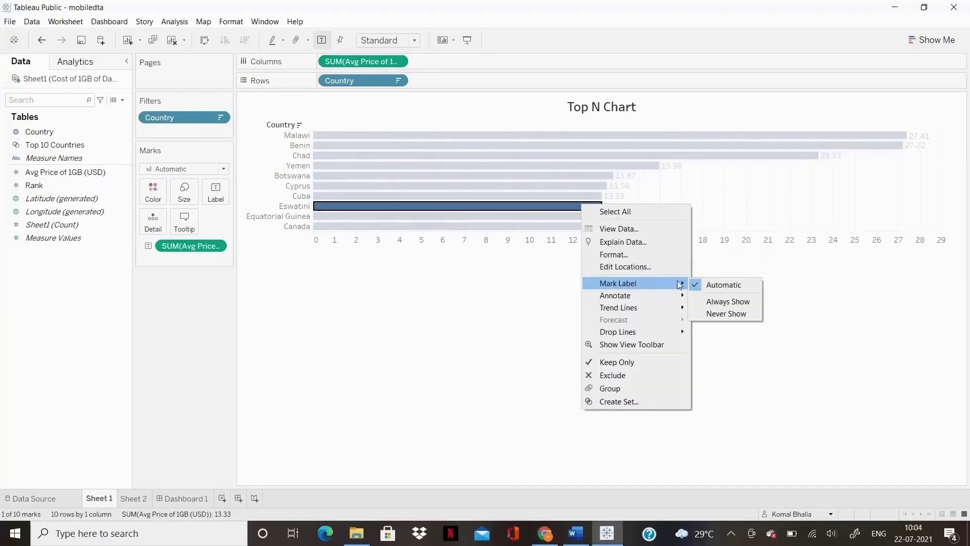
left_click(714, 302)
left_click(366, 207)
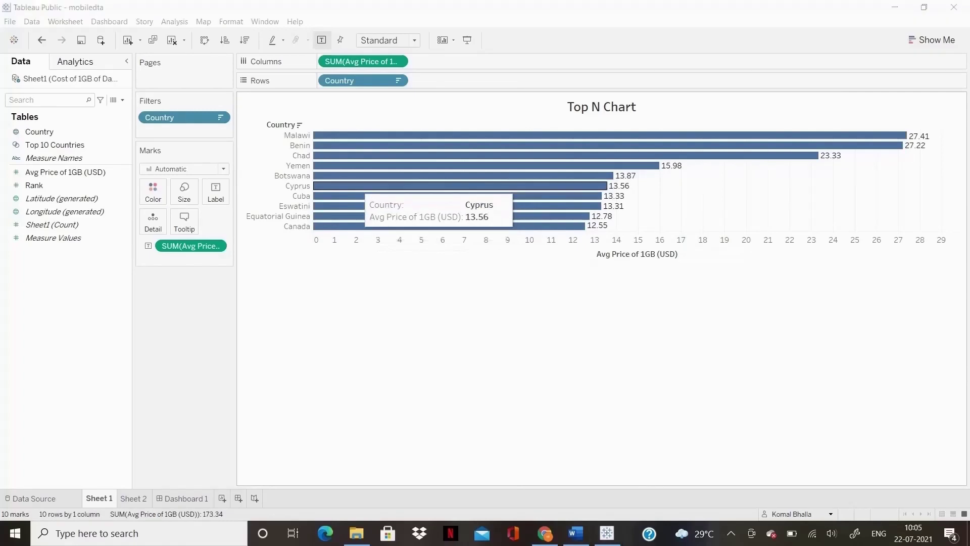
Colour the bars by Avg Price of 1GB (USD), and switch the colouring to Country.
left_click(63, 174)
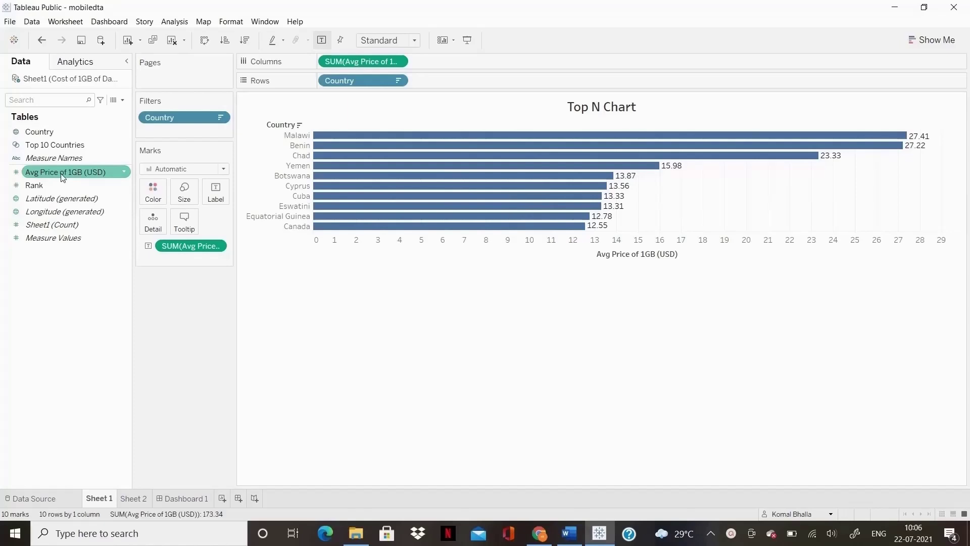
left_click_drag(62, 176, 153, 191)
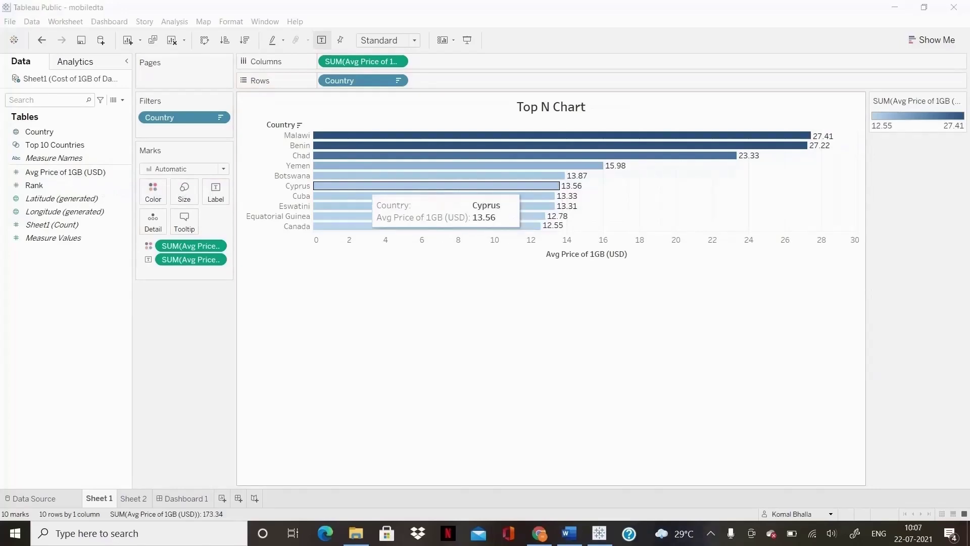
left_click(49, 132)
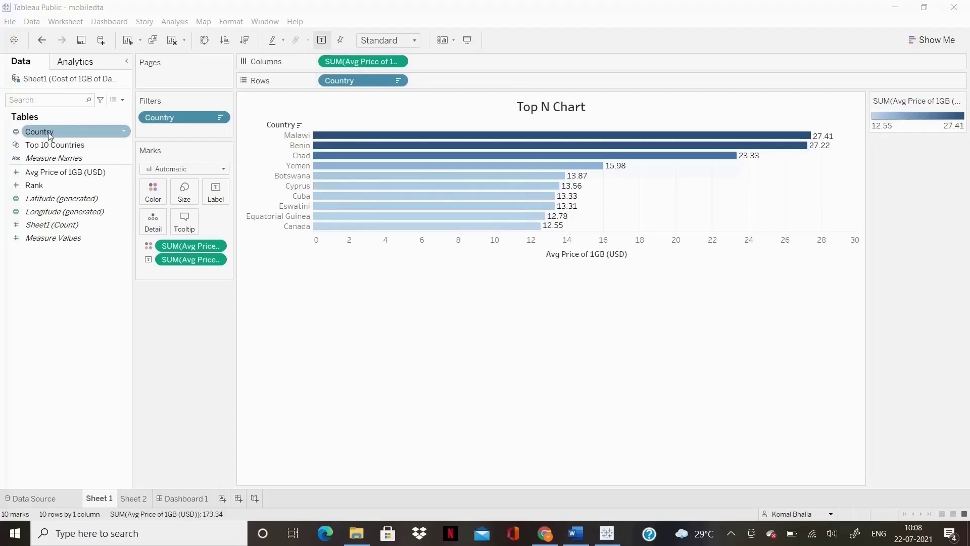
left_click_drag(53, 132, 159, 200)
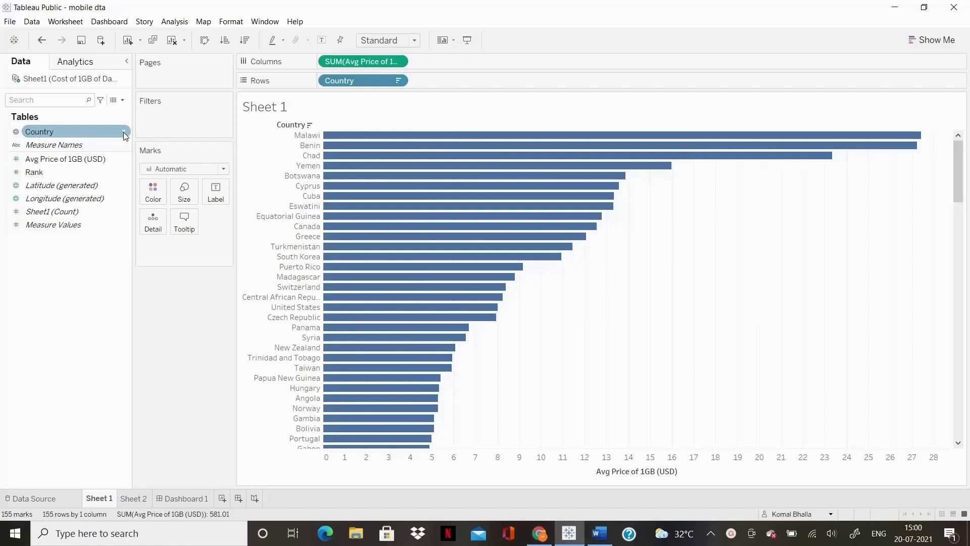
Create a Country set named Top 10 Countries with the top 10 by sum of Avg Price of 1GB (USD), and filter the sheet by it.
left_click(125, 134)
mouse_move(169, 222)
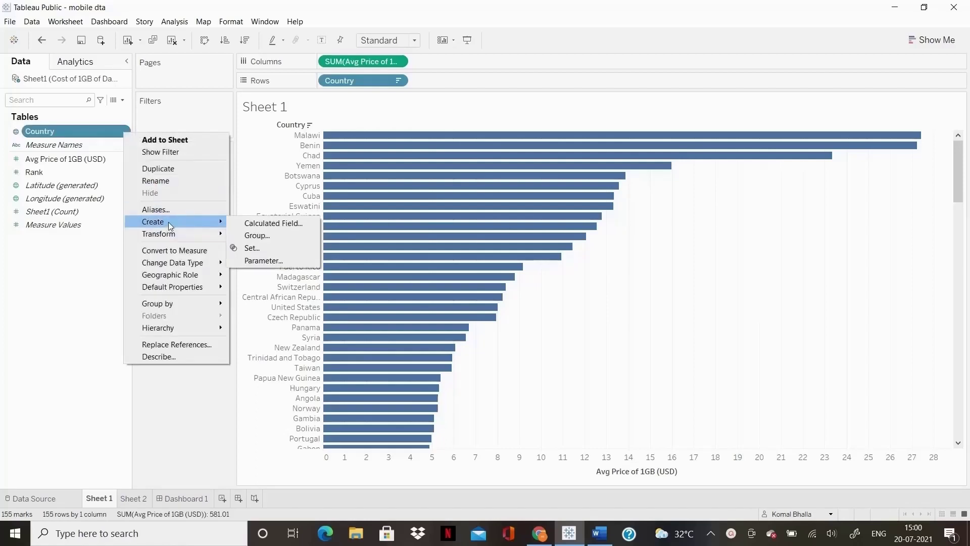
left_click(251, 248)
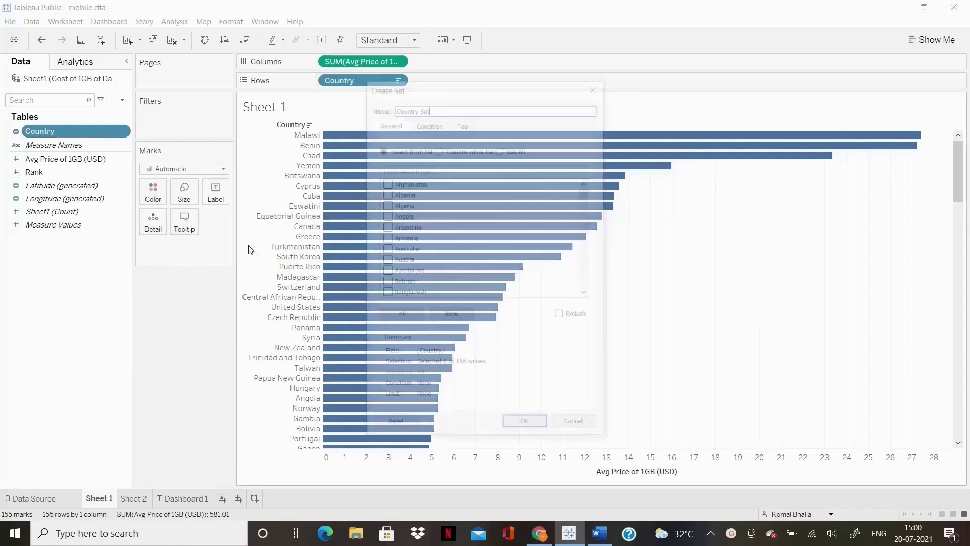
left_click_drag(438, 83, 193, 100)
left_click(210, 136)
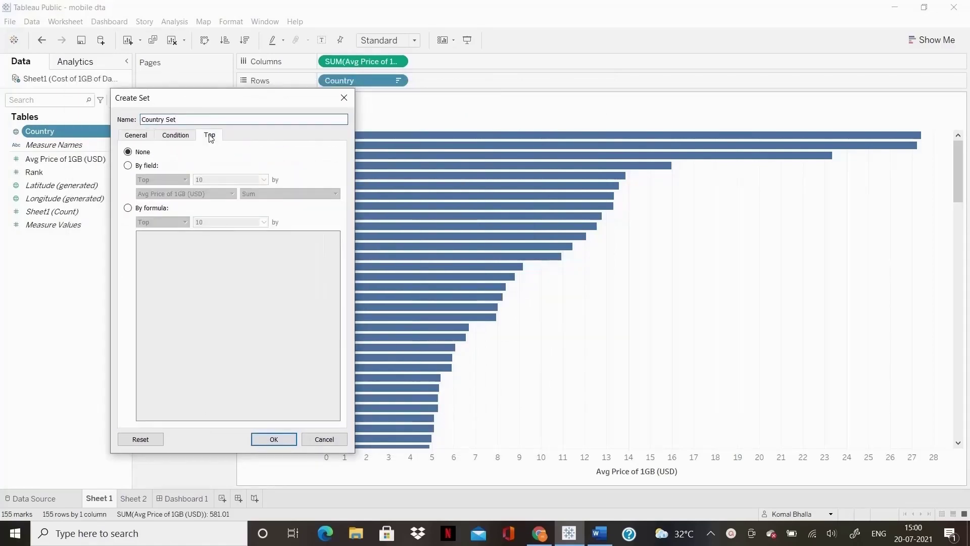
key("ctrl+a")
type("Top 10 Countries")
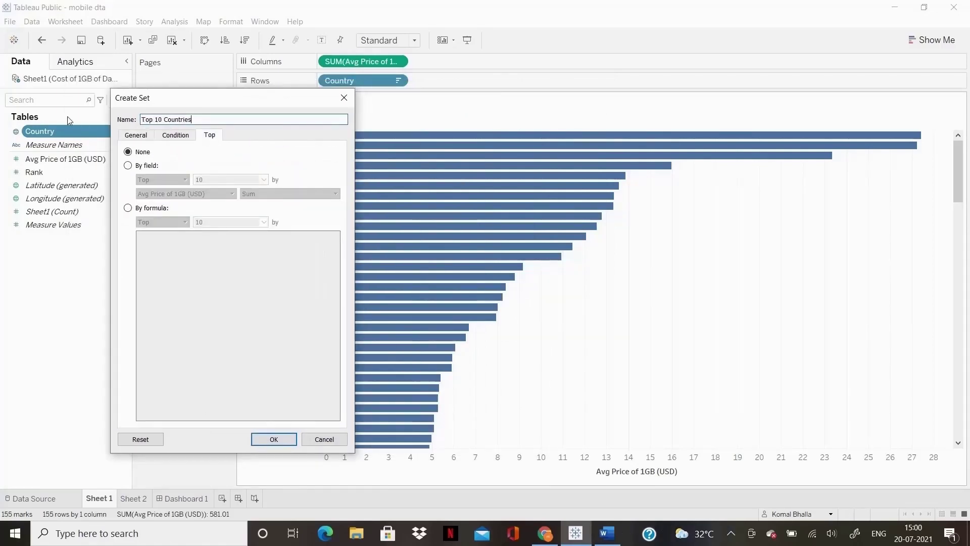
left_click(145, 166)
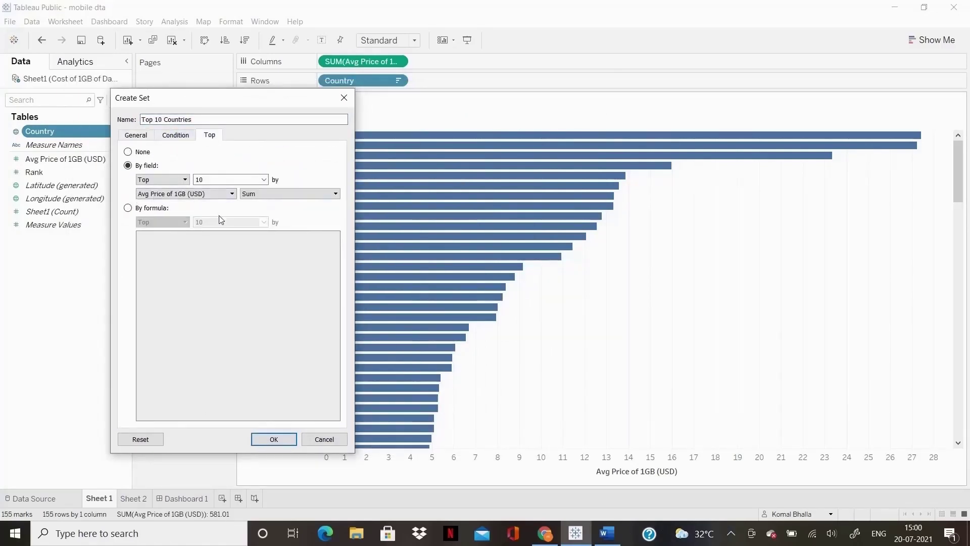
left_click(274, 439)
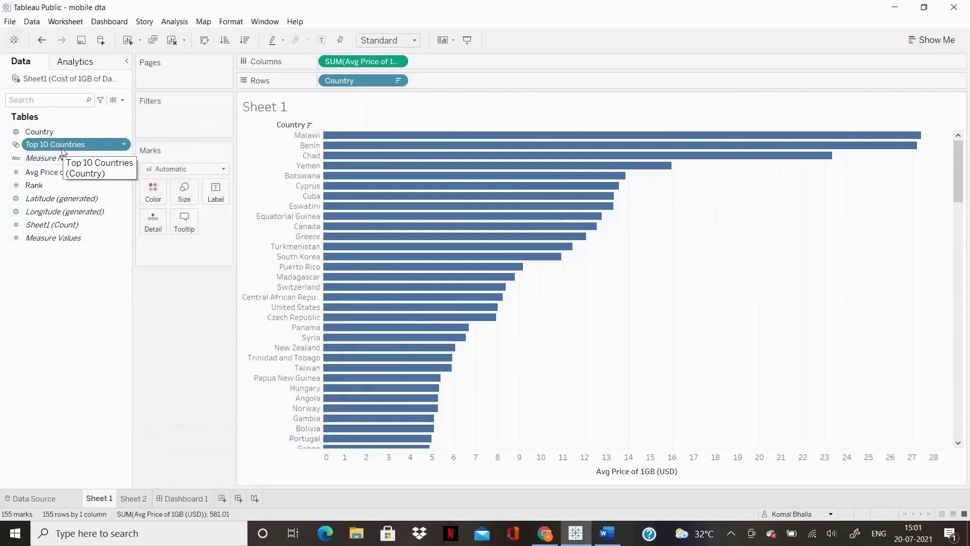
left_click_drag(63, 151, 181, 120)
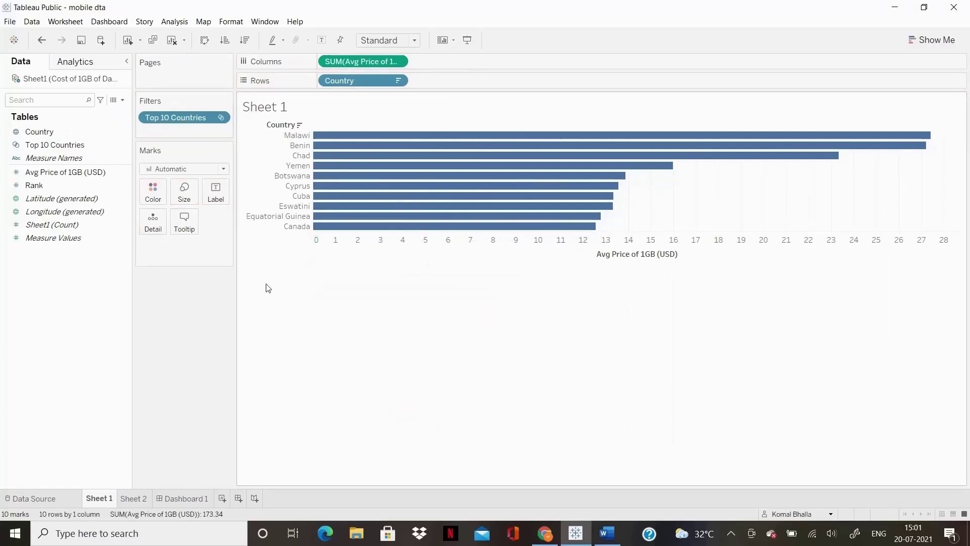
Take the Top 10 Countries set off the sheet's filters, apply it again, and remove it once more.
left_click_drag(175, 117, 117, 193)
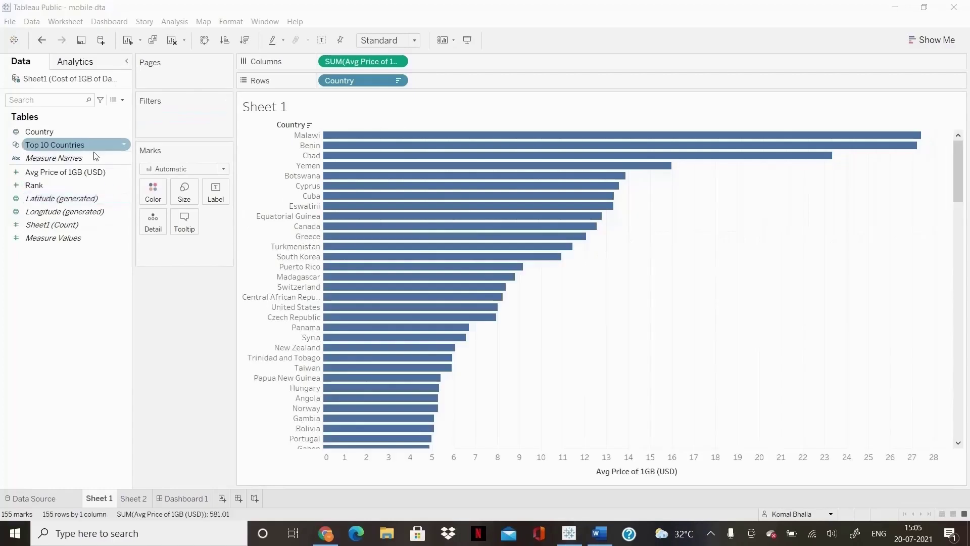
left_click_drag(76, 145, 189, 116)
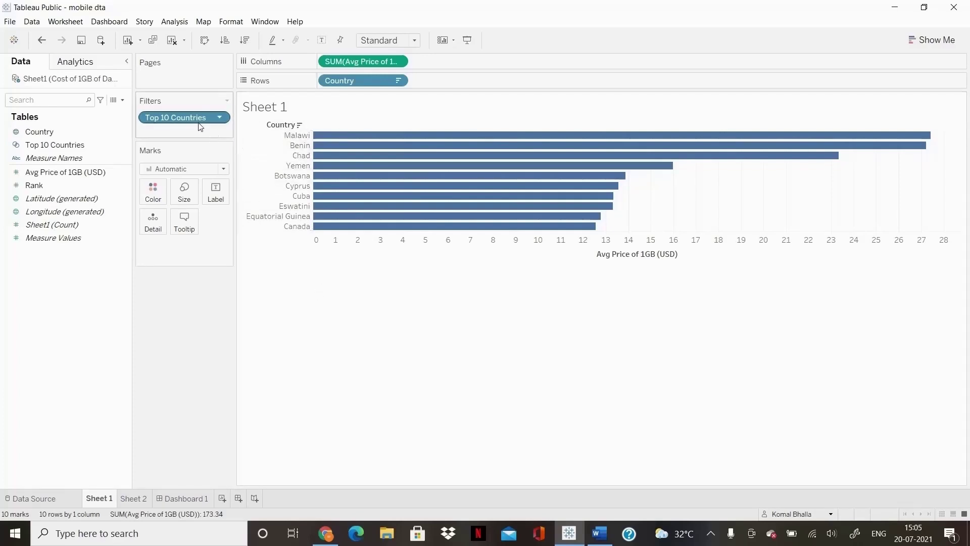
left_click_drag(196, 117, 146, 186)
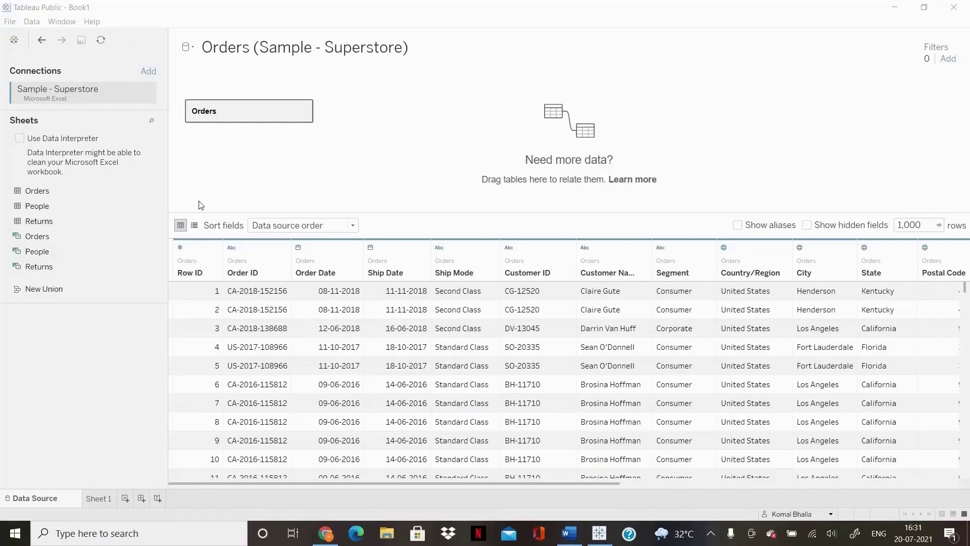
On Sheet 1 of the Sample - Superstore workbook, chart Profit in columns against Category and City in rows.
left_click(376, 53)
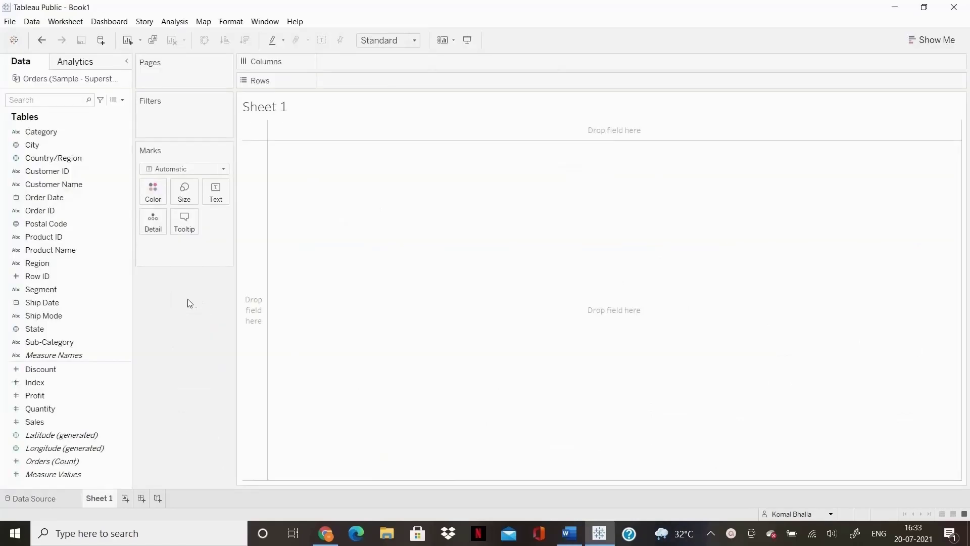
left_click(125, 341)
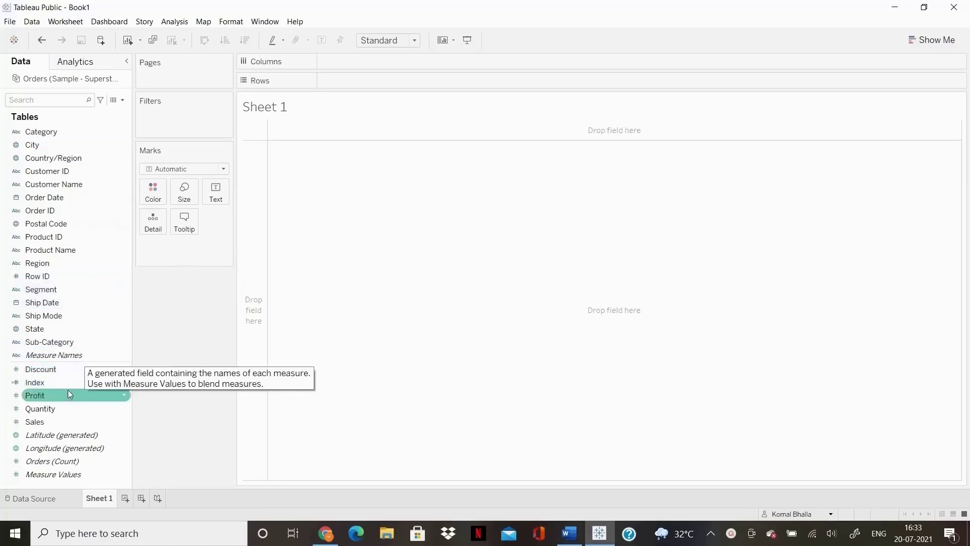
left_click_drag(96, 392, 406, 65)
mouse_move(41, 131)
left_mouse_down()
mouse_move(328, 124)
mouse_move(380, 81)
left_mouse_up()
left_click_drag(41, 145, 448, 84)
Create a calculated field named Index with the formula INDEX().
left_click(175, 21)
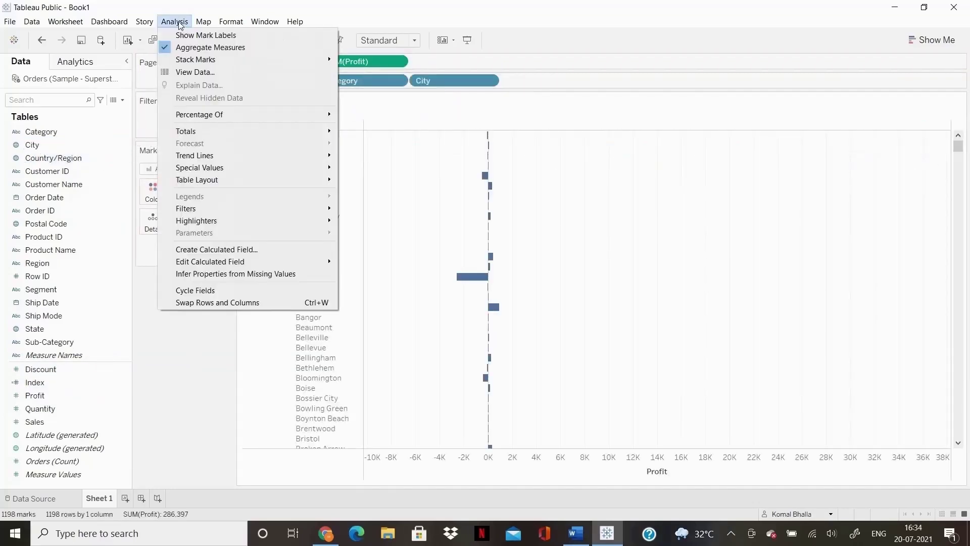
left_click(229, 255)
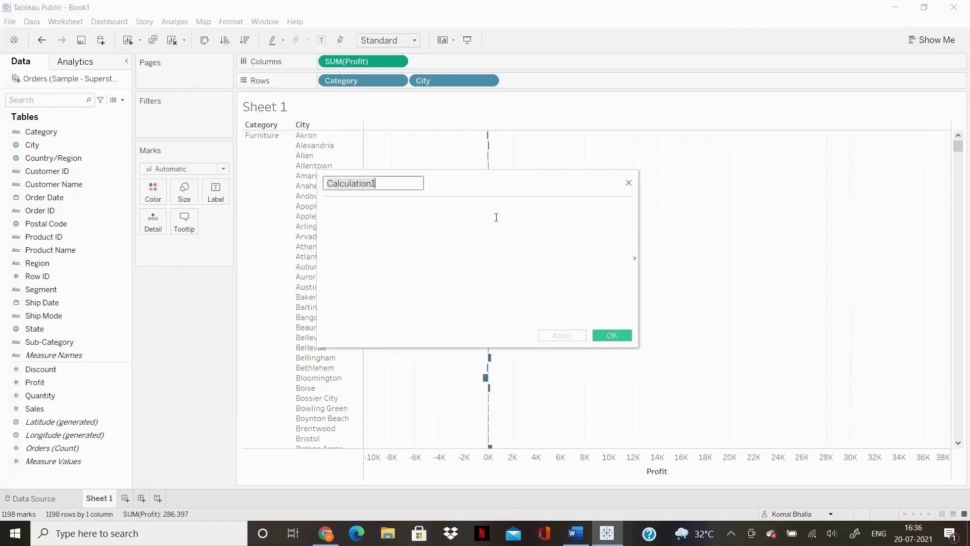
type("Index")
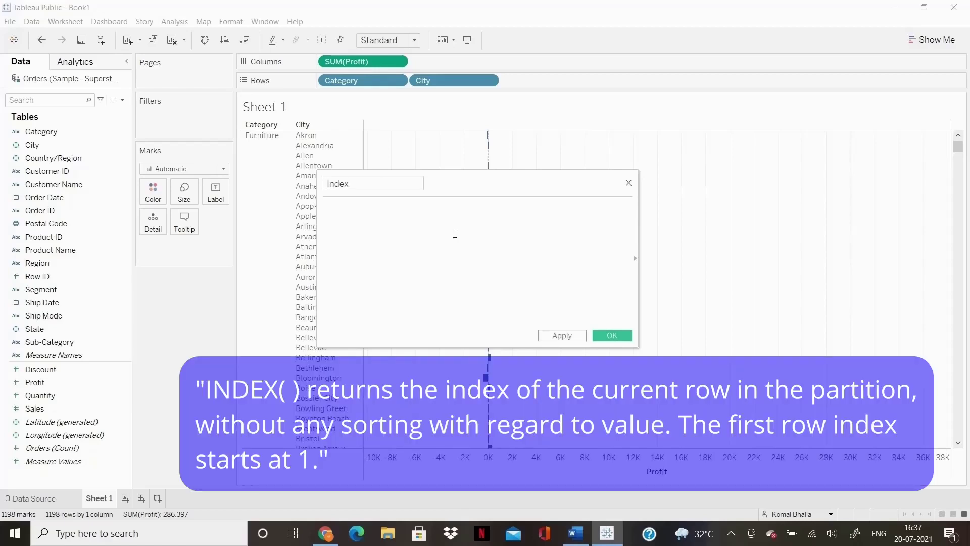
left_click(455, 233)
type("INDEX()")
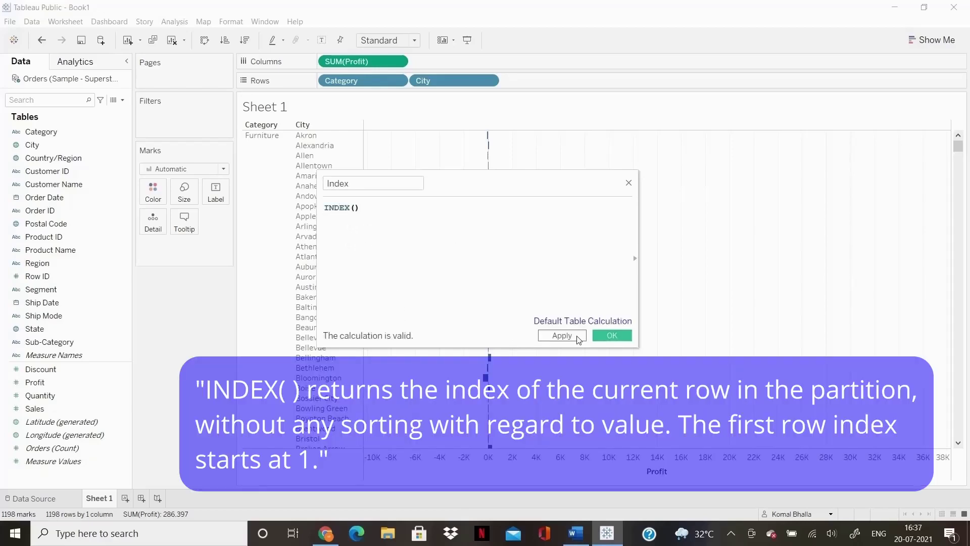
left_click(609, 336)
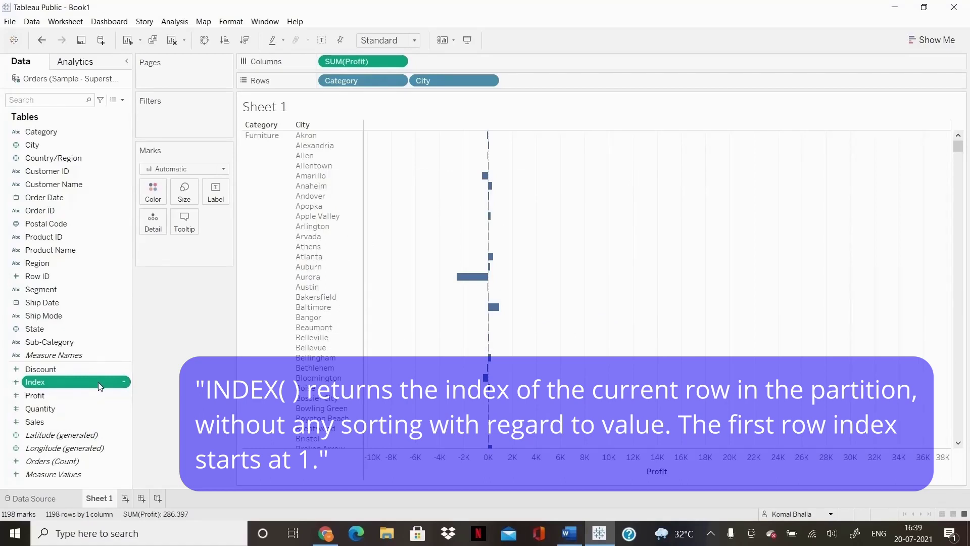
Convert the Index field to discrete and place it in the rows between Category and City.
right_click(100, 386)
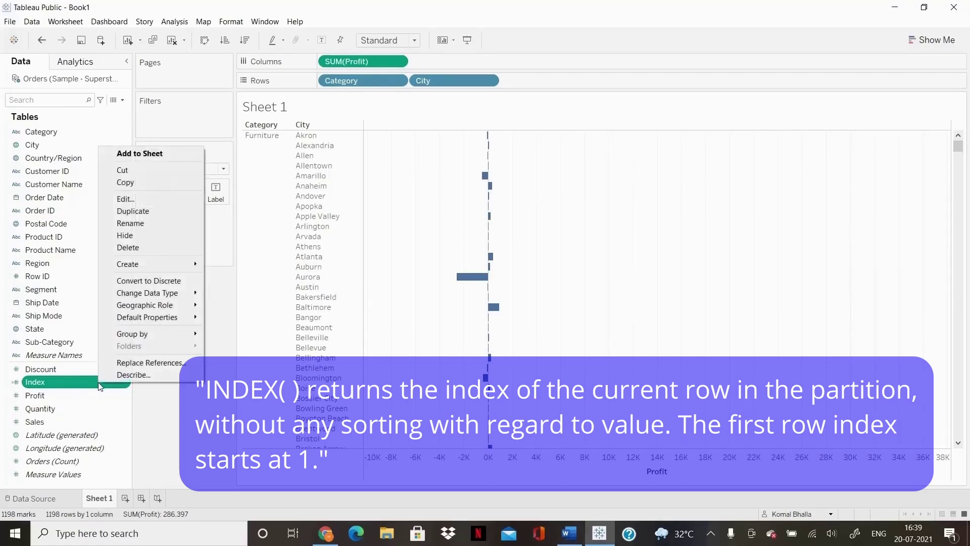
left_click(165, 281)
left_click_drag(45, 382, 414, 85)
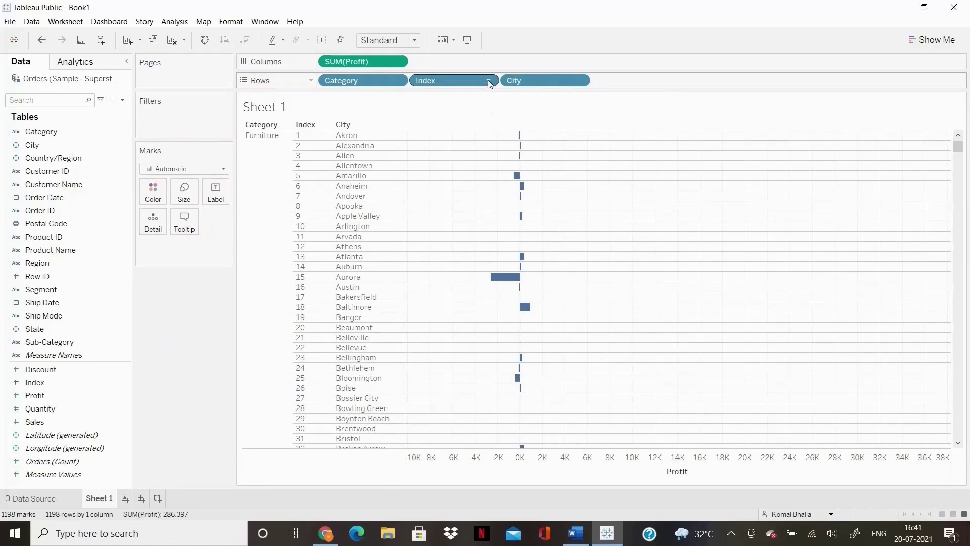
Compute the Index table calculation using the specific dimensions Category and City, restarting every Category.
left_click(488, 81)
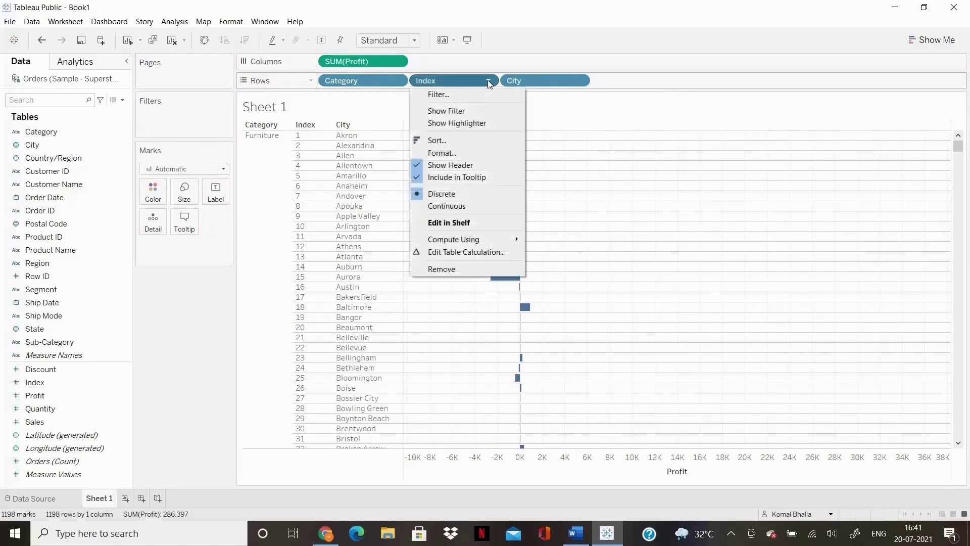
left_click(473, 252)
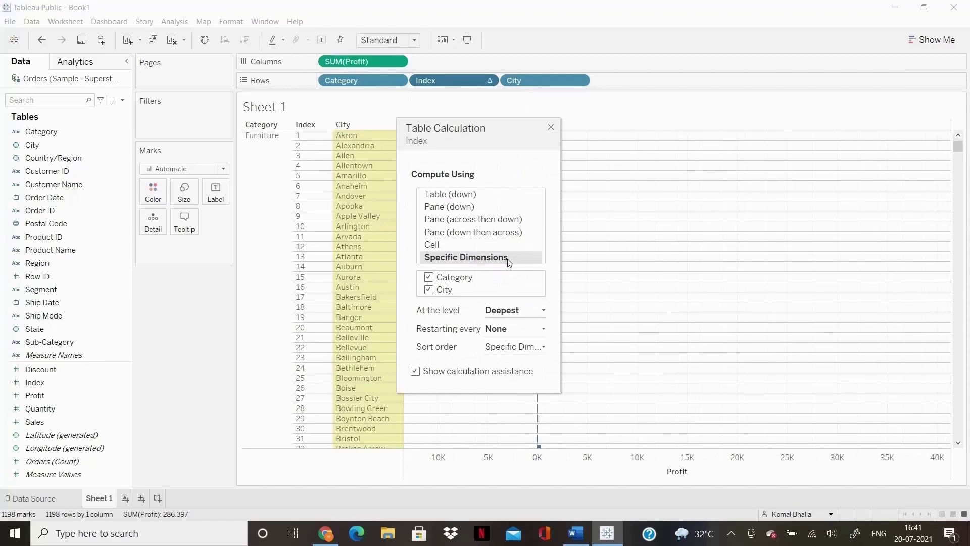
left_click(543, 329)
left_click(527, 347)
Give the Index table calculation a custom sort order by the sum of Profit, descending.
left_click(527, 348)
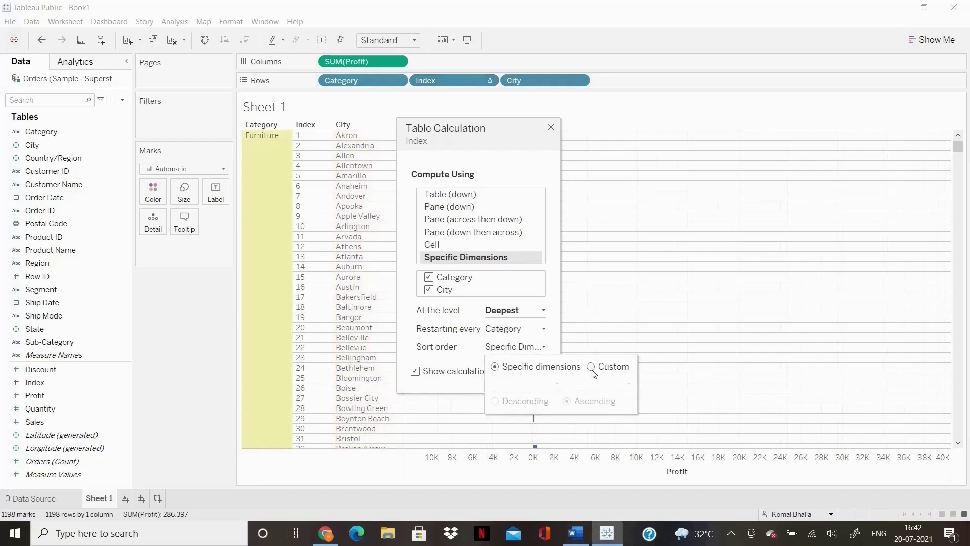
left_click(593, 367)
left_click(538, 387)
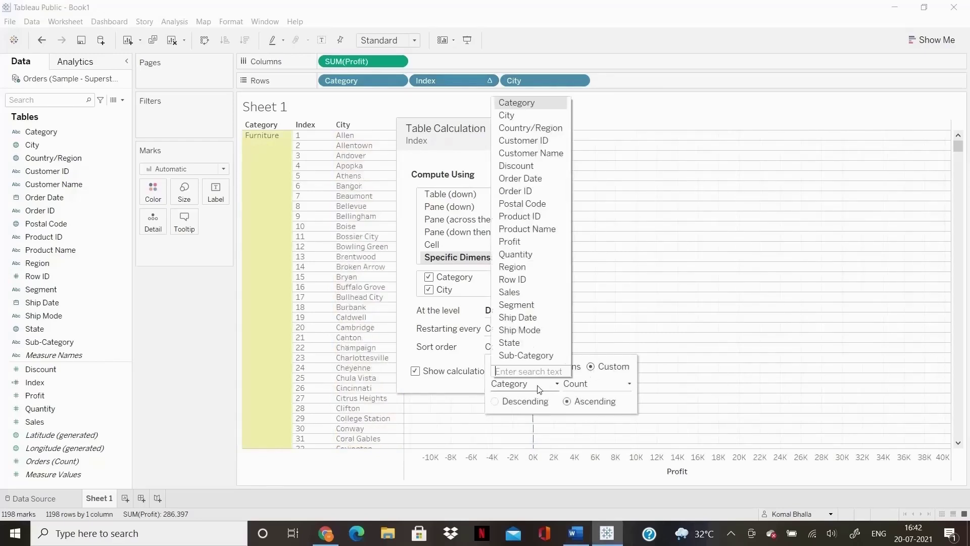
left_click(520, 242)
left_click(614, 384)
left_click(574, 396)
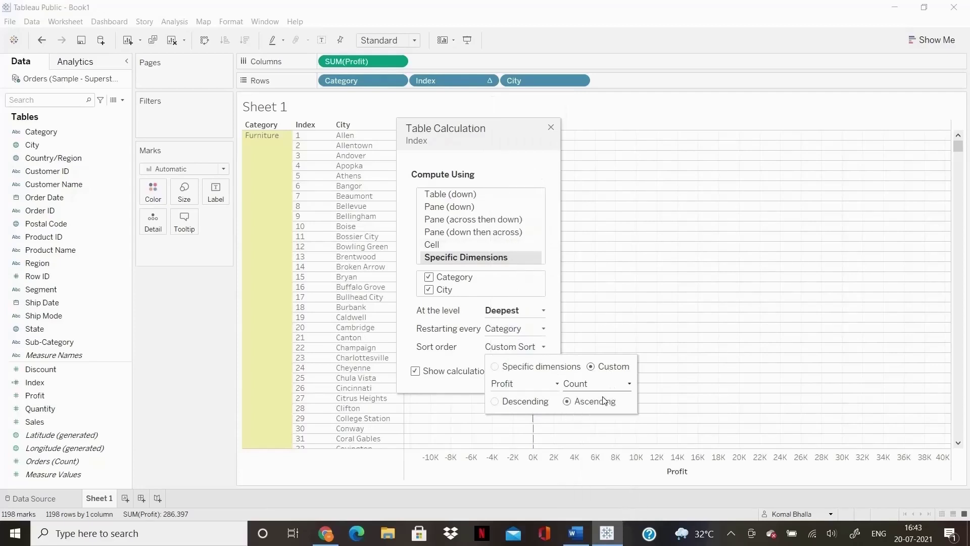
left_click(550, 127)
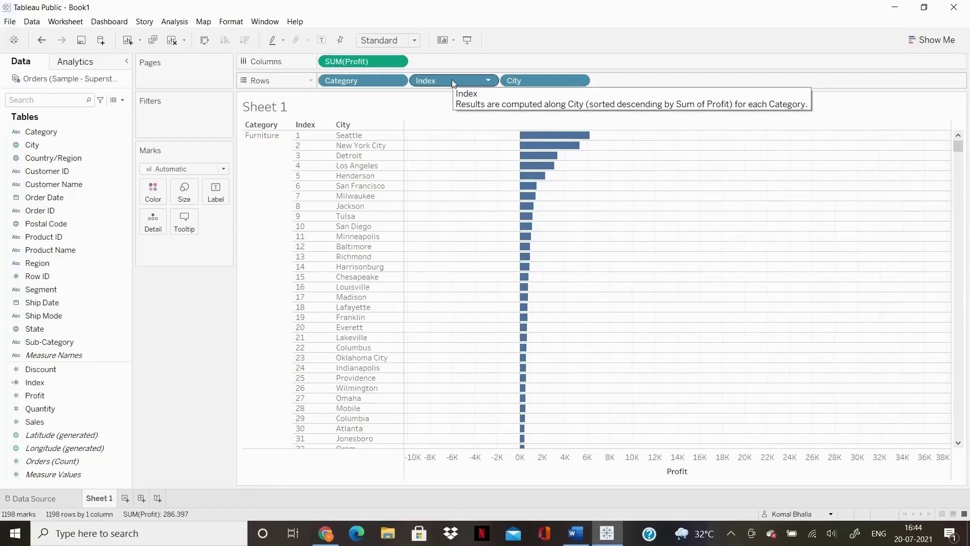
Add a copy of the Index row field as a filter, make it continuous, and limit its range to 1 to 10.
left_click_drag(451, 80, 170, 123)
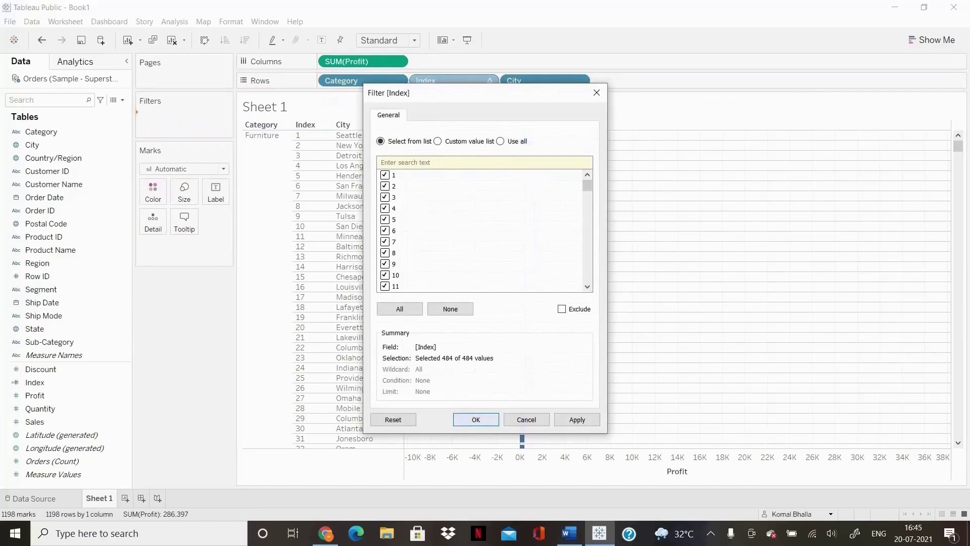
left_click(483, 422)
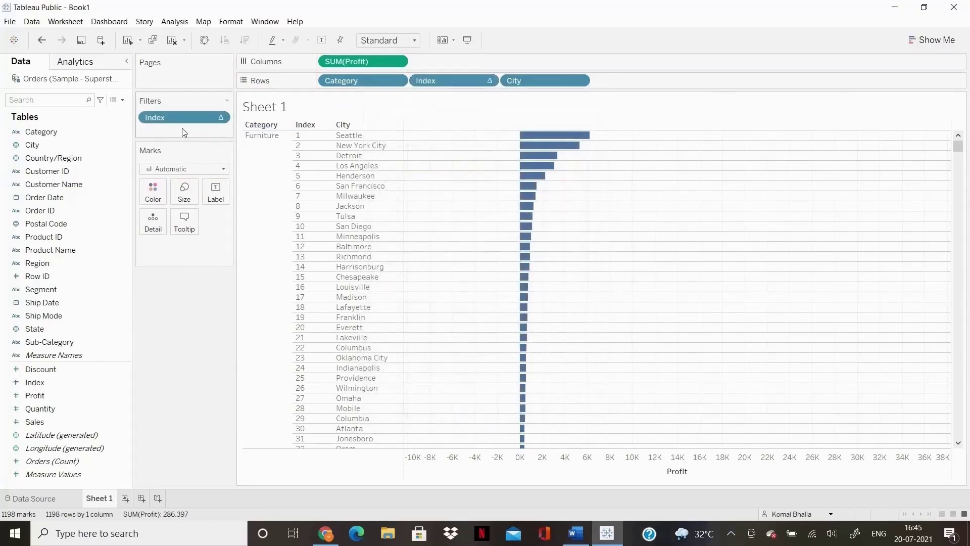
left_click(219, 119)
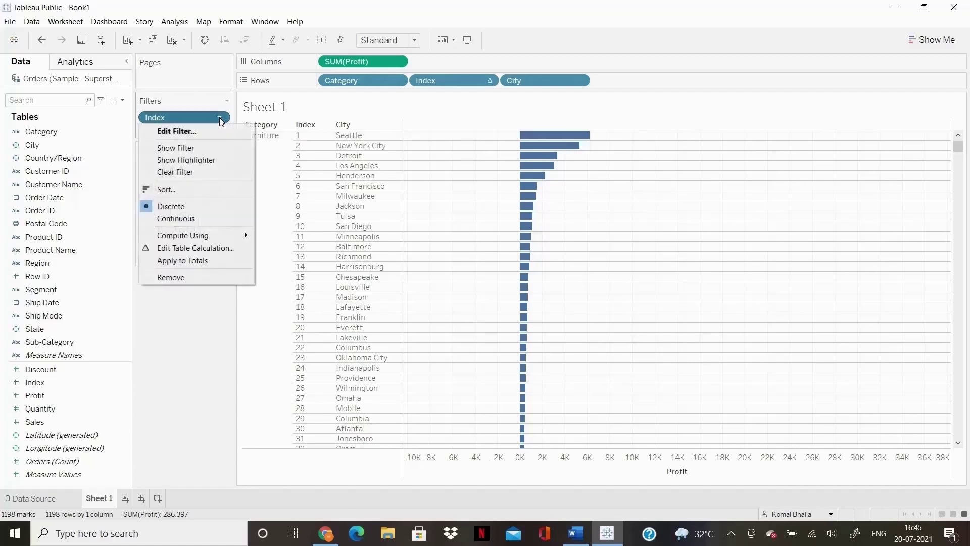
left_click(196, 218)
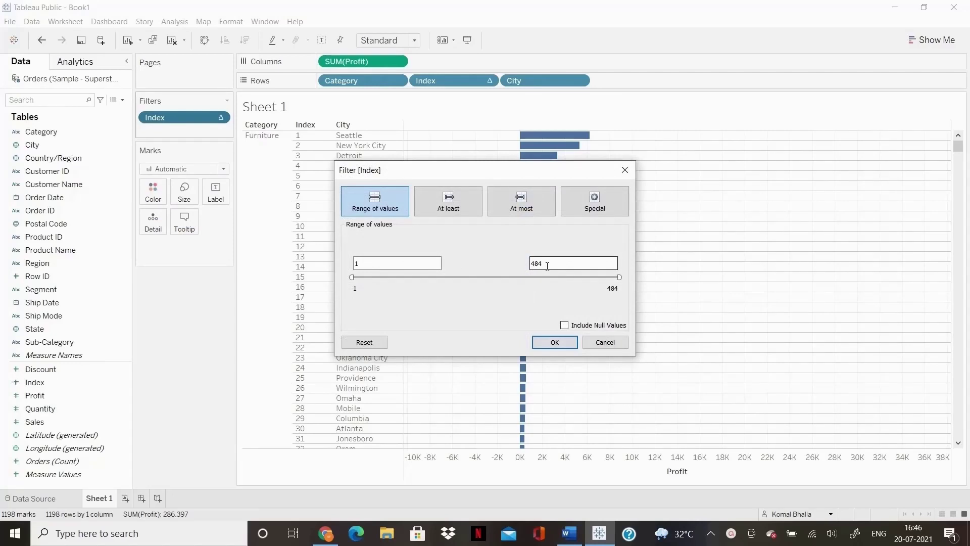
left_click_drag(548, 266, 514, 263)
type("10")
left_click(554, 342)
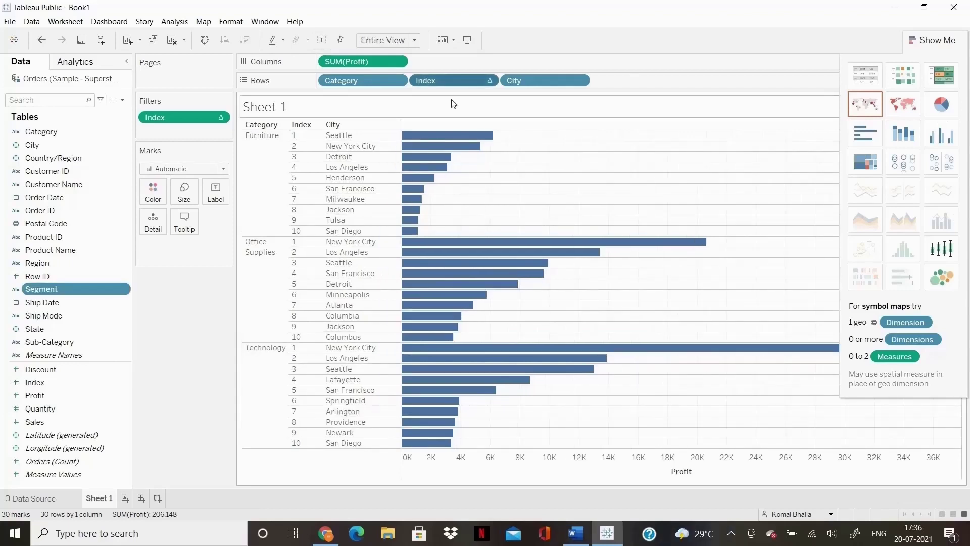
Hide the Index header in the chart's rows.
left_click(488, 81)
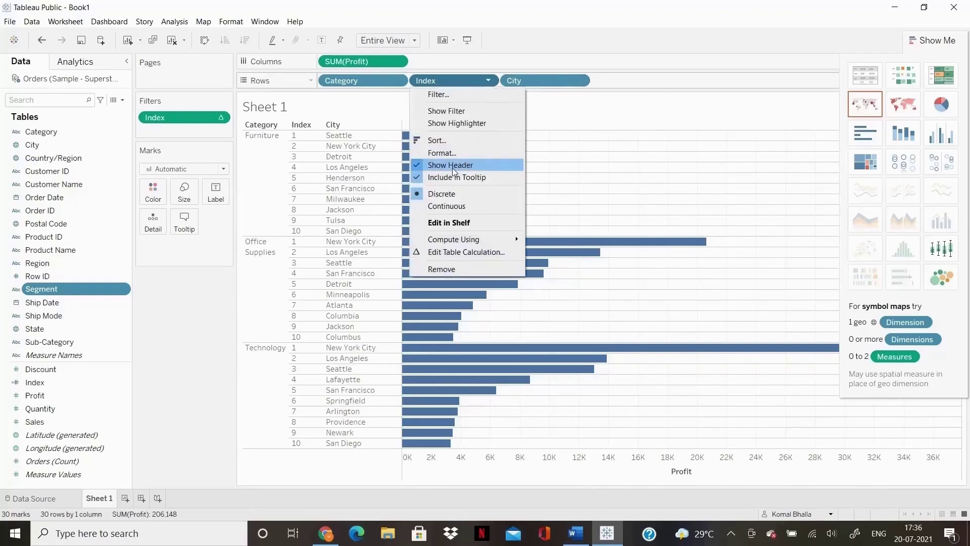
left_click(453, 165)
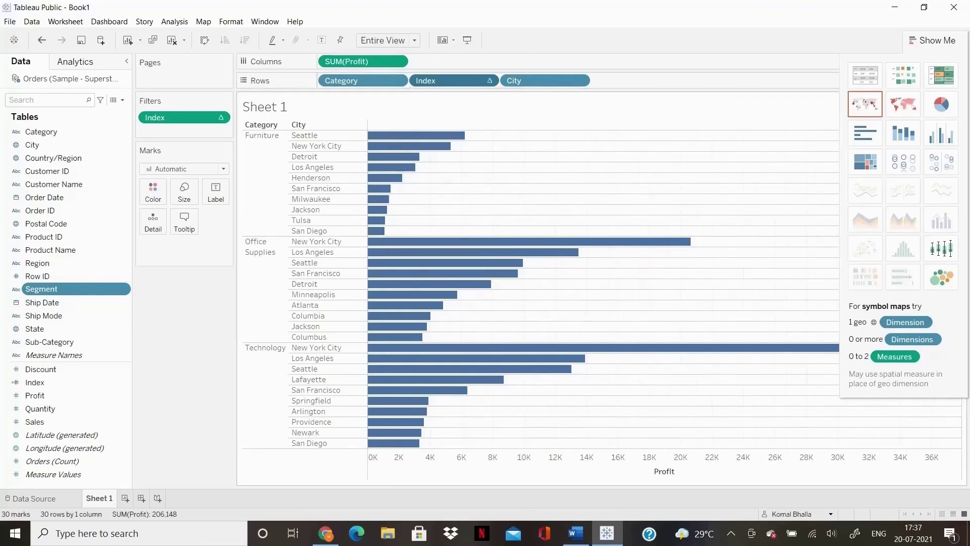